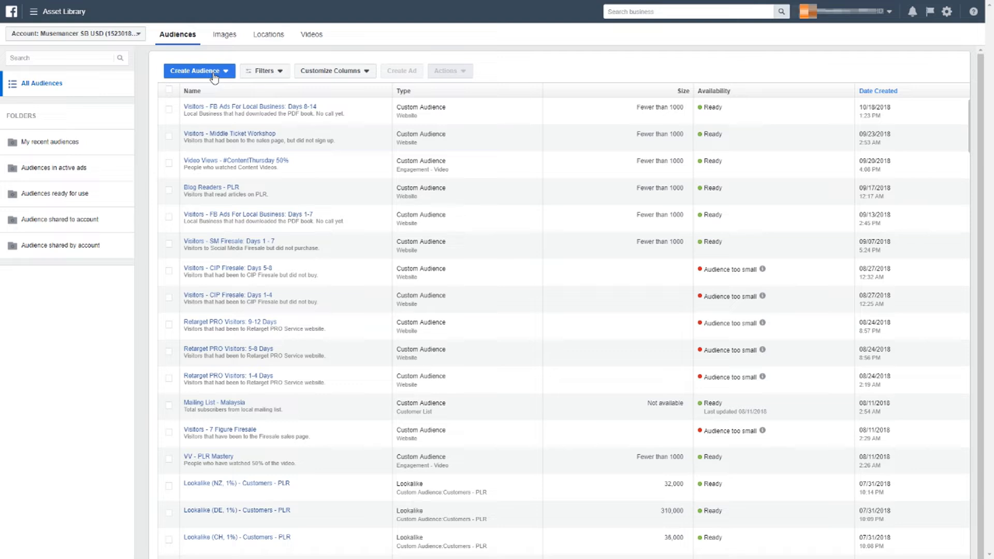
# Step: Start a new custom audience based on a customer file, adding customers from your own file or pasted data
pyautogui.click(212, 74)
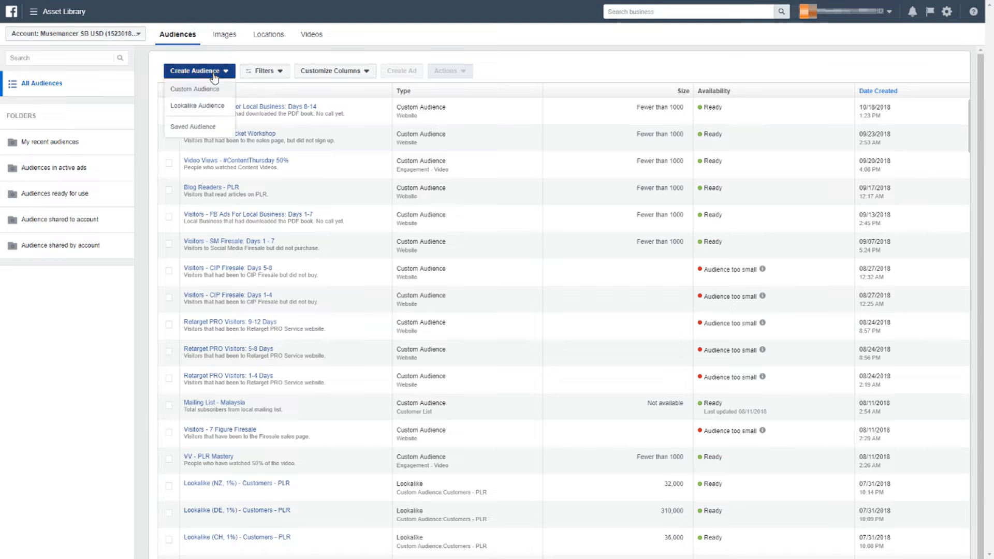
pyautogui.click(192, 91)
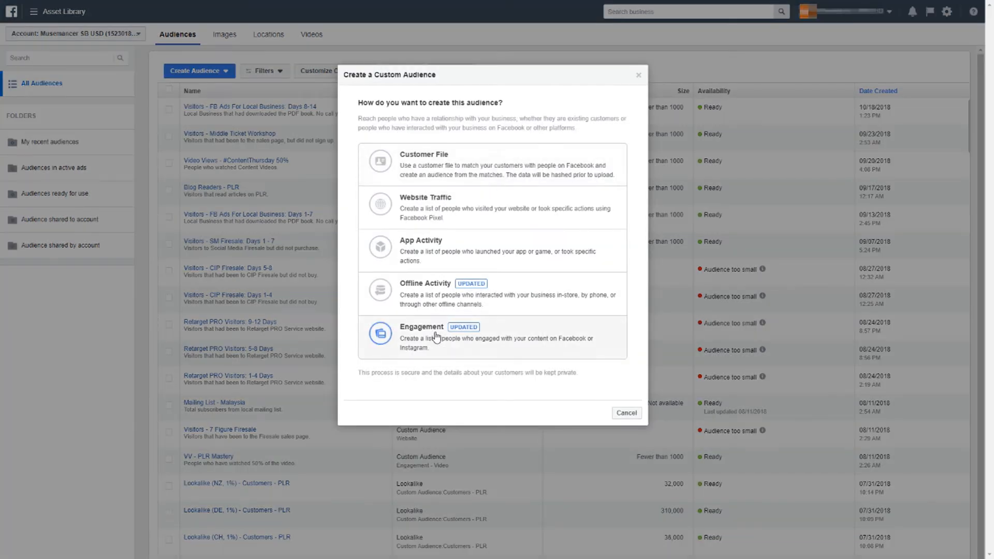
pyautogui.click(454, 166)
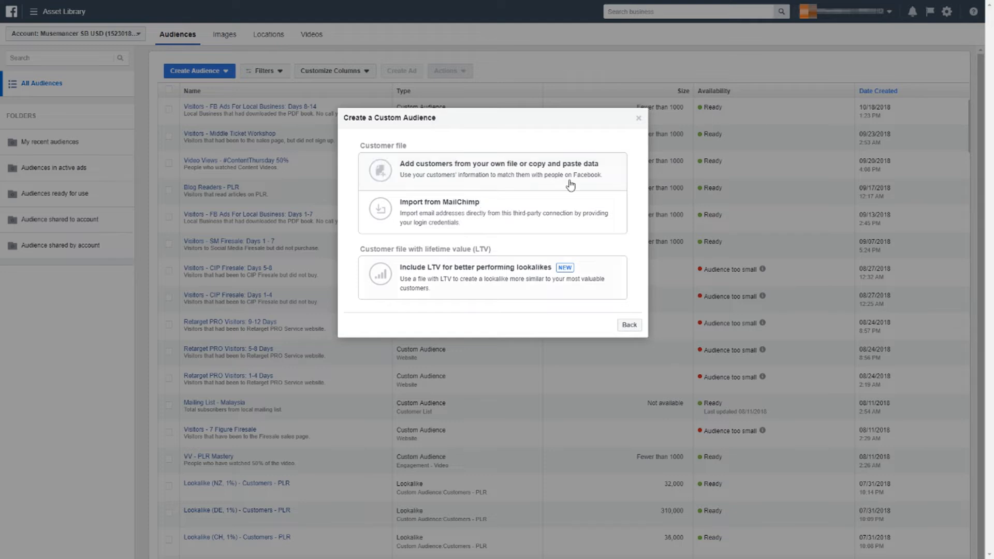
pyautogui.click(462, 178)
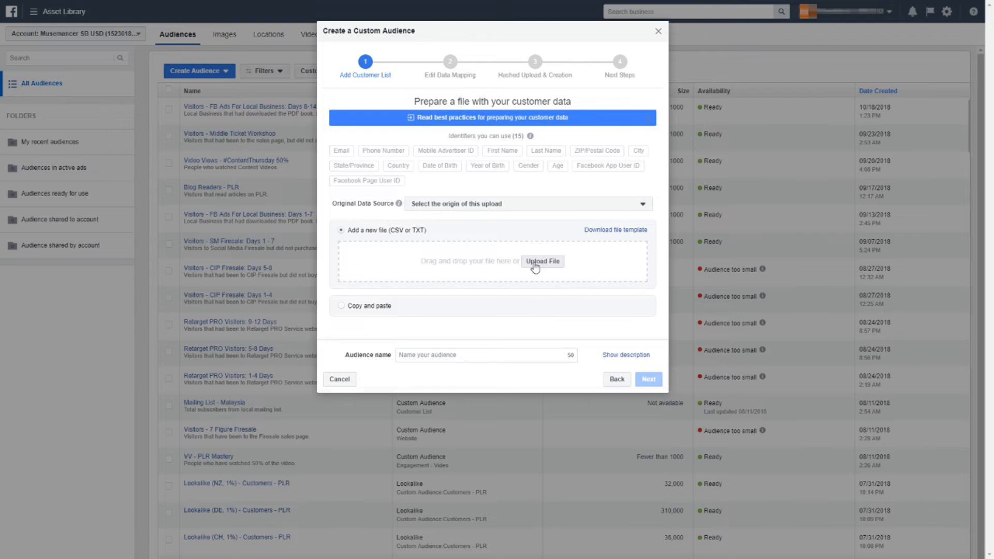
# Step: Upload the customer list 5bda9d3f-3280-45cb-9ce1-7e460a8000a1.csv from the Desktop
pyautogui.click(539, 262)
pyautogui.click(669, 253)
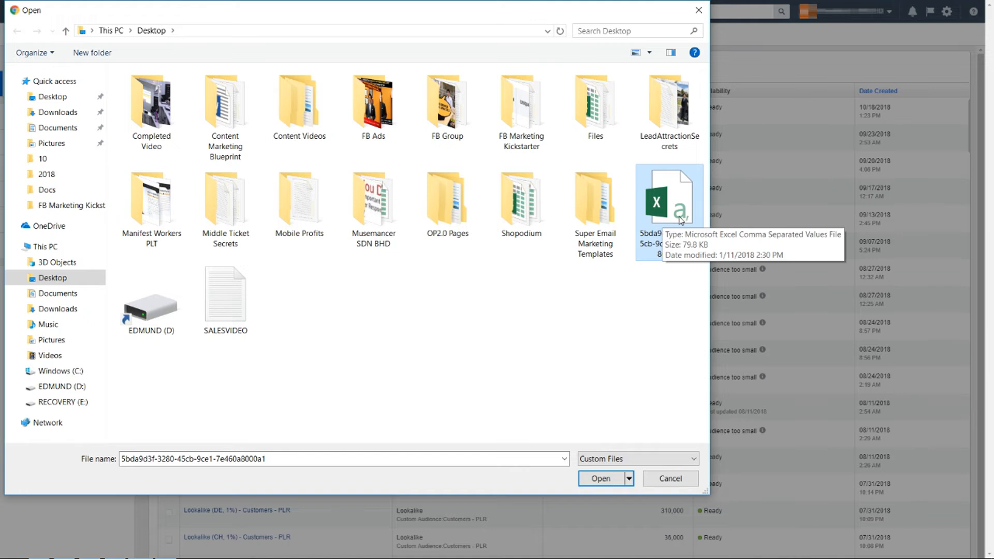
pyautogui.doubleClick(678, 214)
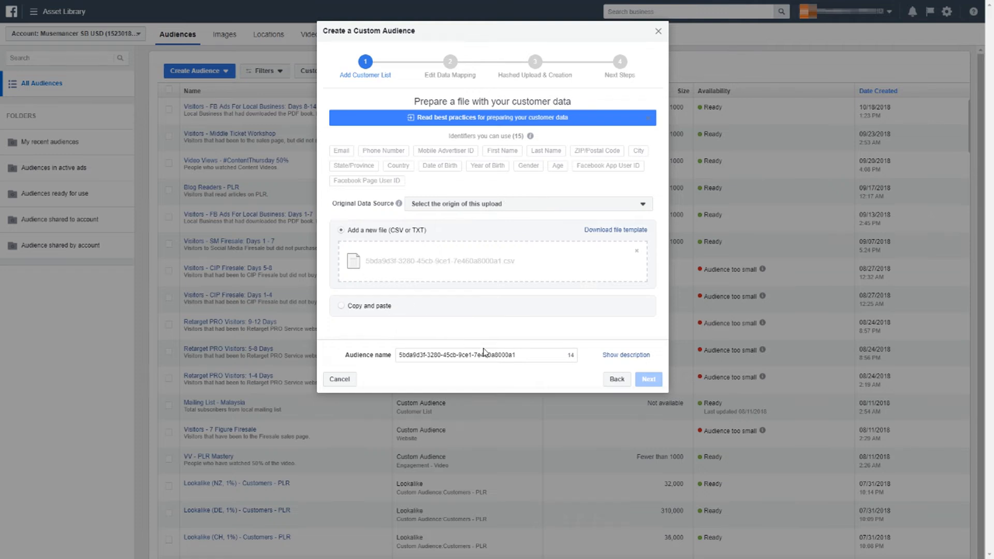
# Step: Replace the audience name with "Subscribers - FB Ads Local"
pyautogui.moveTo(515, 355); pyautogui.dragTo(406, 370)
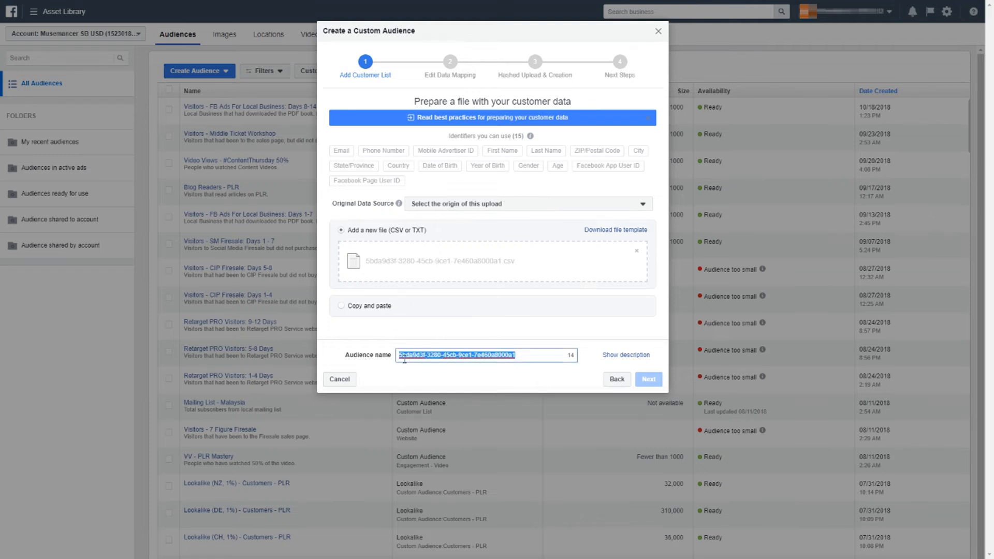
pyautogui.press('BackSpace')
pyautogui.write('Subscriers')
pyautogui.press('BackSpace')
pyautogui.press('BackSpace')
pyautogui.press('BackSpace')
pyautogui.write('bers - FB L')
pyautogui.press('BackSpace')
pyautogui.write('Ads Local')
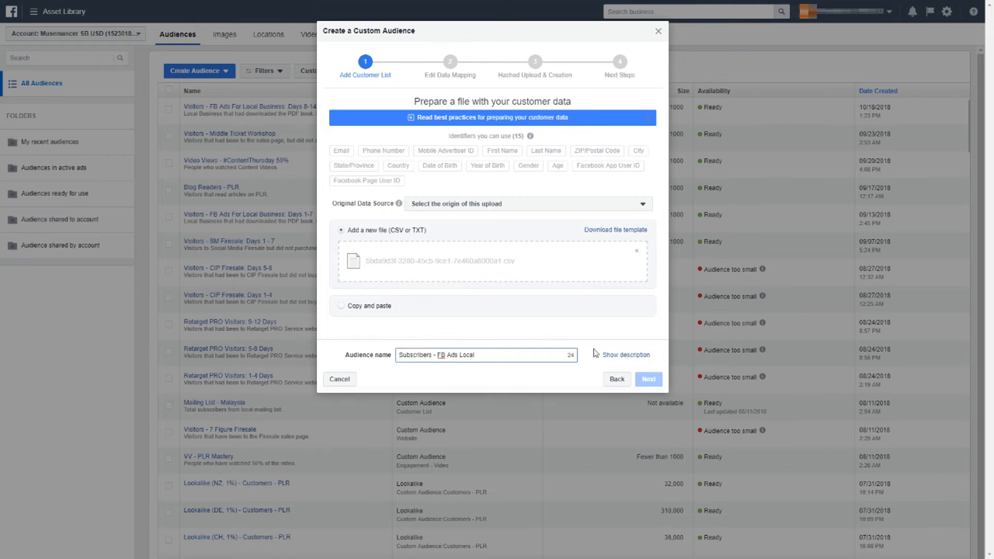
# Step: Add the audience description "People that subscribed to FB Ads Local (Malaysia)."
pyautogui.click(625, 355)
pyautogui.click(514, 378)
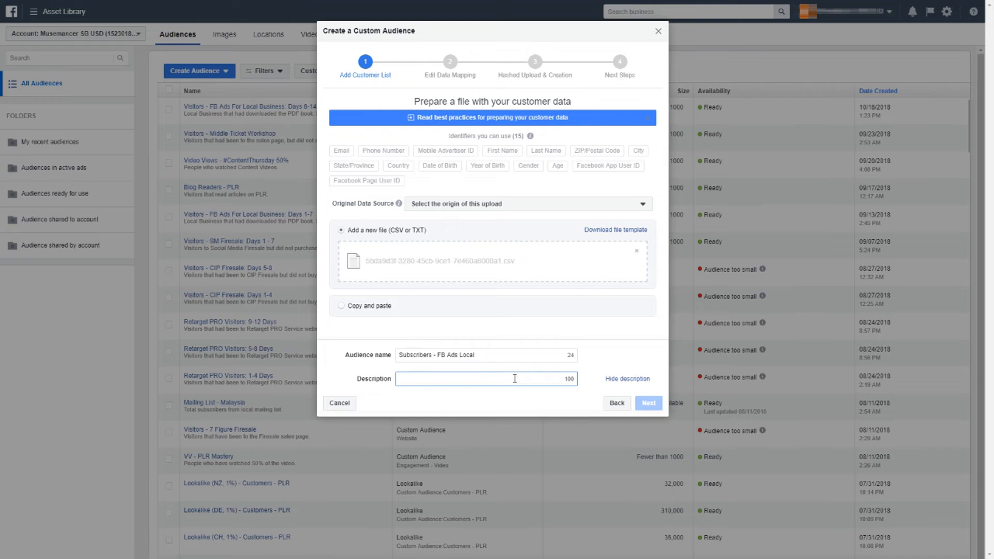
pyautogui.write('People that subscribed to FB Ads Local (Malaysia)')
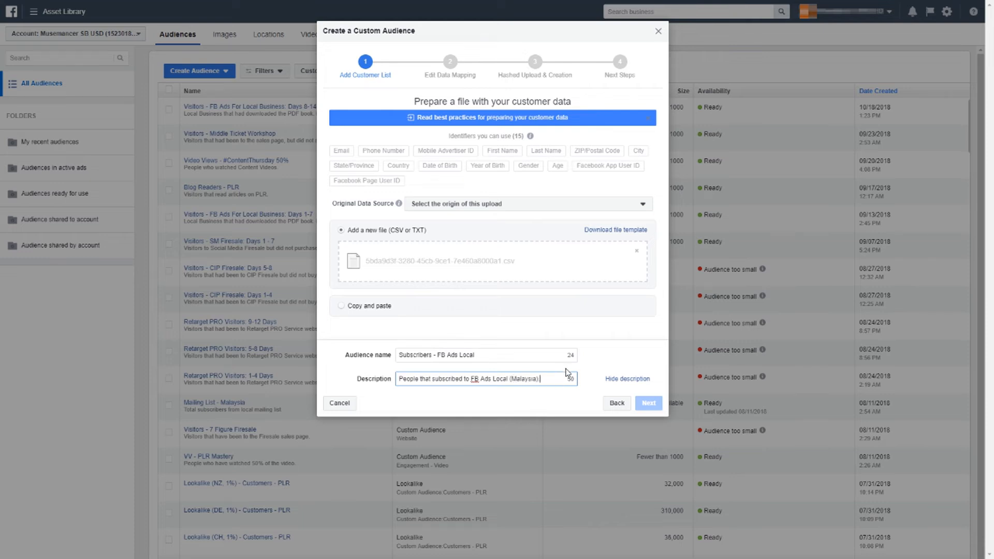
pyautogui.click(605, 352)
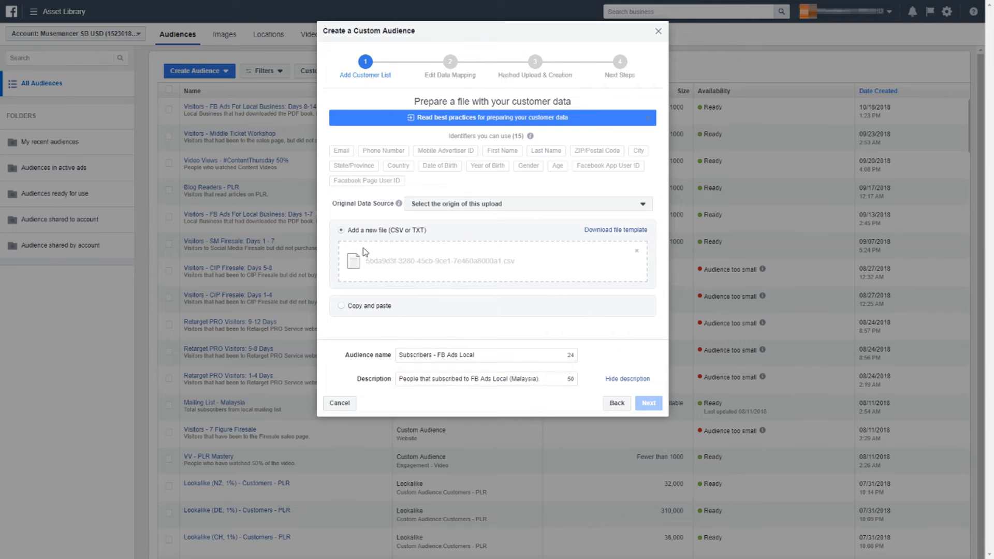
# Step: Set the original data source to Directly from customers and continue to the data mapping stage
pyautogui.click(439, 205)
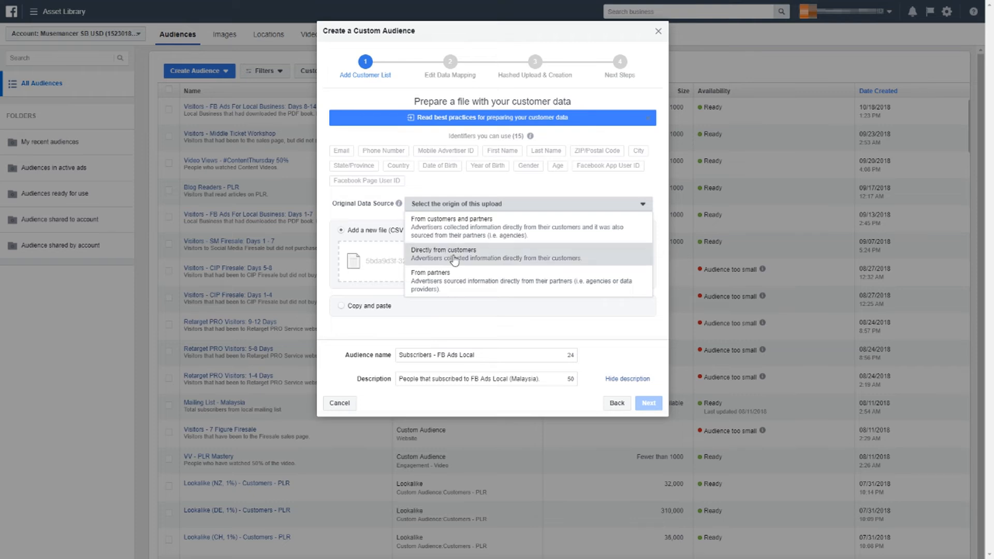
pyautogui.click(450, 253)
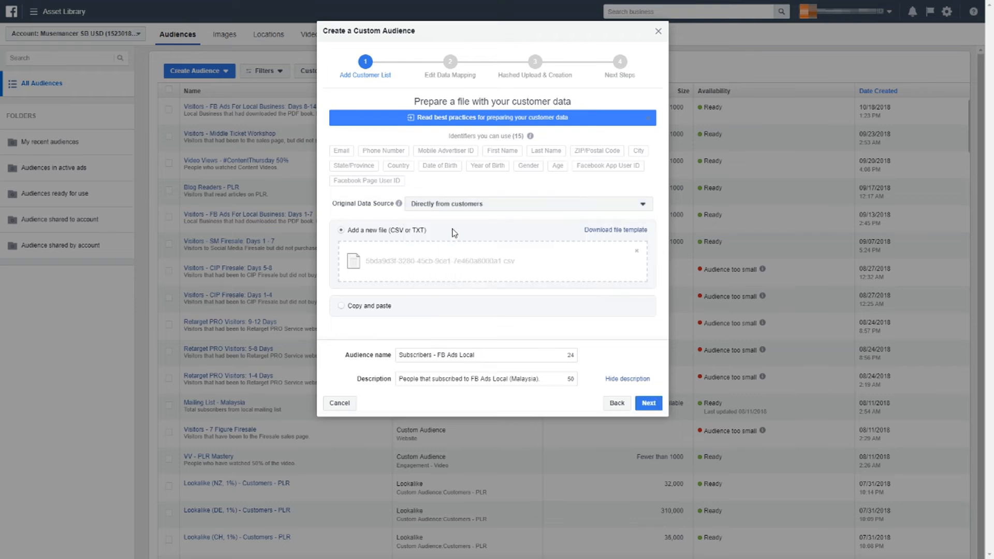
pyautogui.click(647, 409)
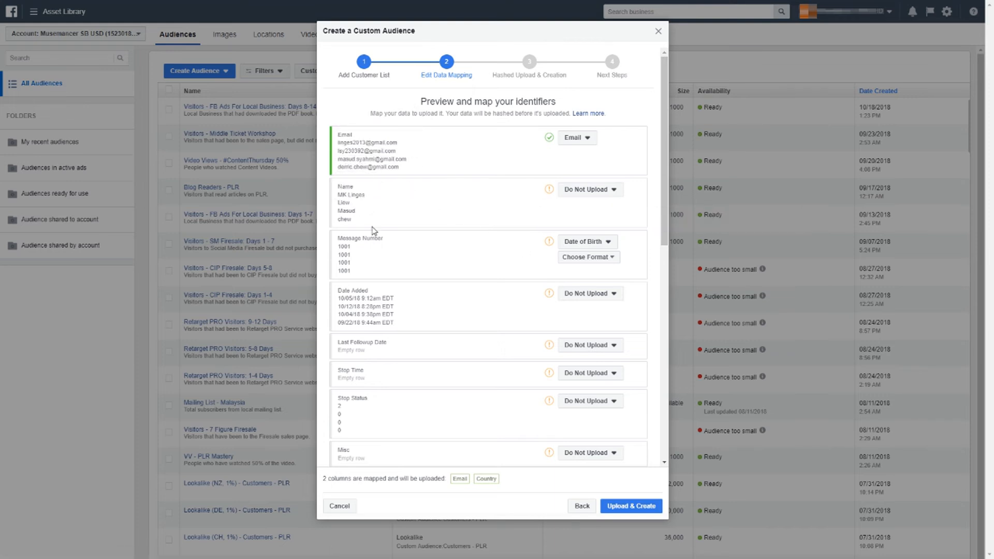
# Step: Map the Name column to First Name and set the Message Number column to Do Not Upload
pyautogui.click(586, 189)
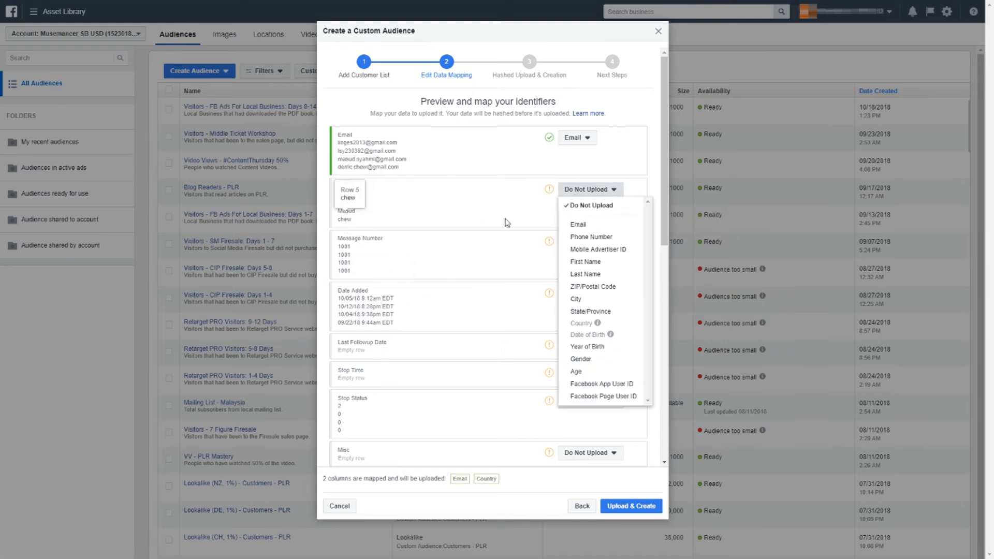
pyautogui.click(593, 266)
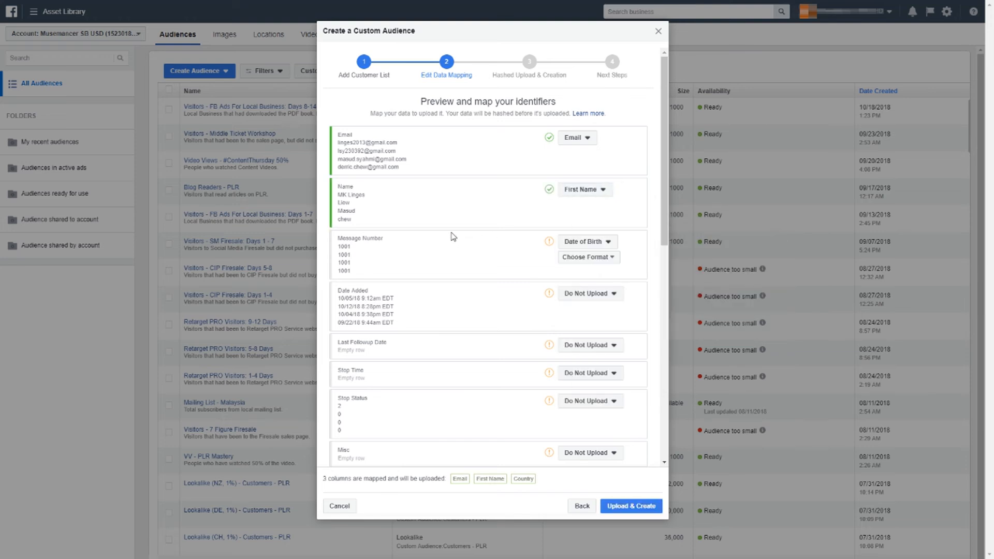
pyautogui.click(583, 242)
pyautogui.click(591, 258)
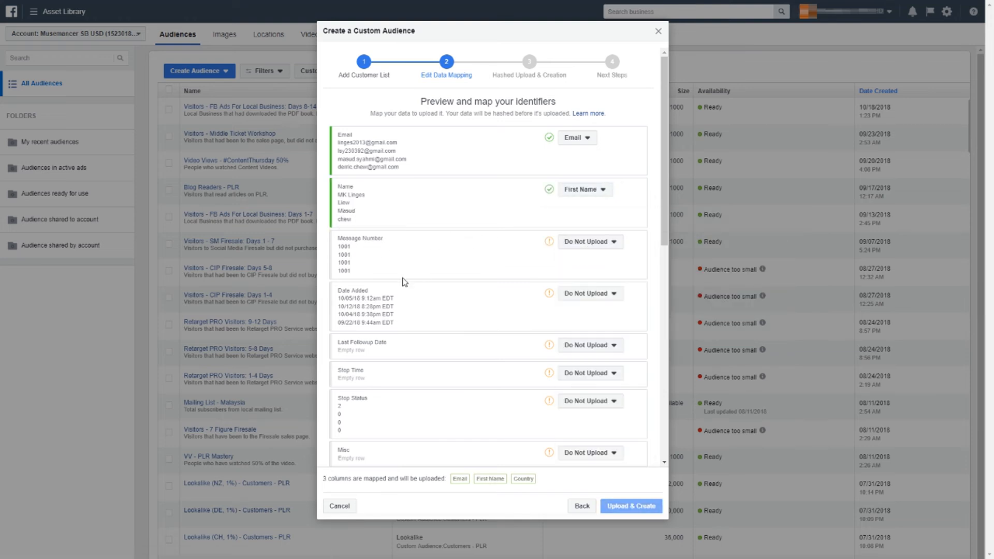
# Step: Examine the identifier options offered for the Date Added, IP Address and Web Form URL columns
pyautogui.click(588, 293)
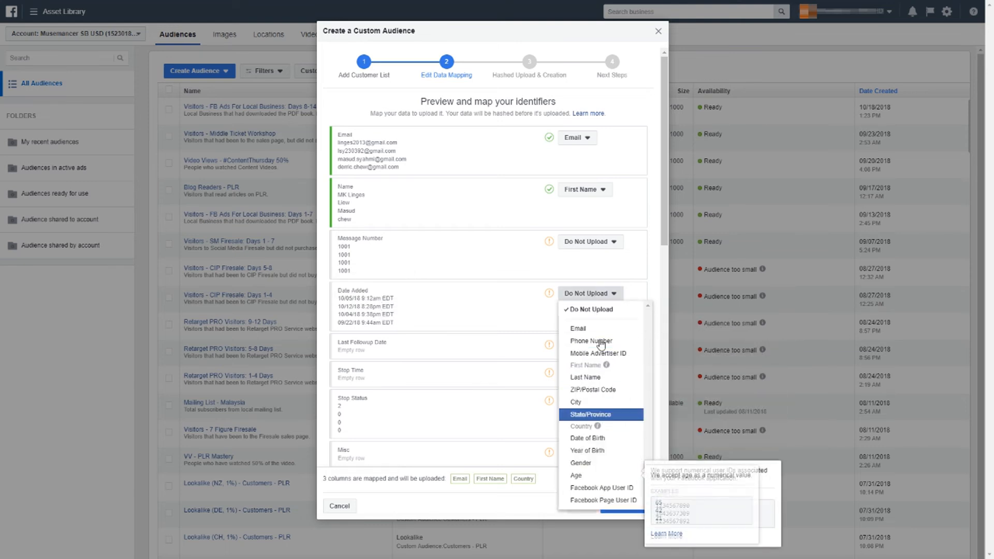
pyautogui.click(508, 324)
pyautogui.scroll(-4, 507, 324)
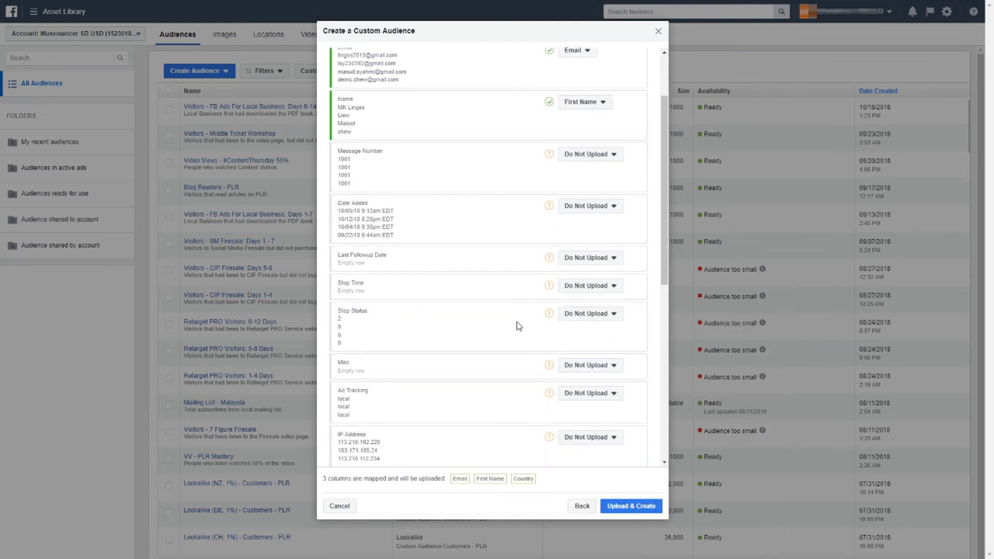
pyautogui.scroll(-1, 511, 312)
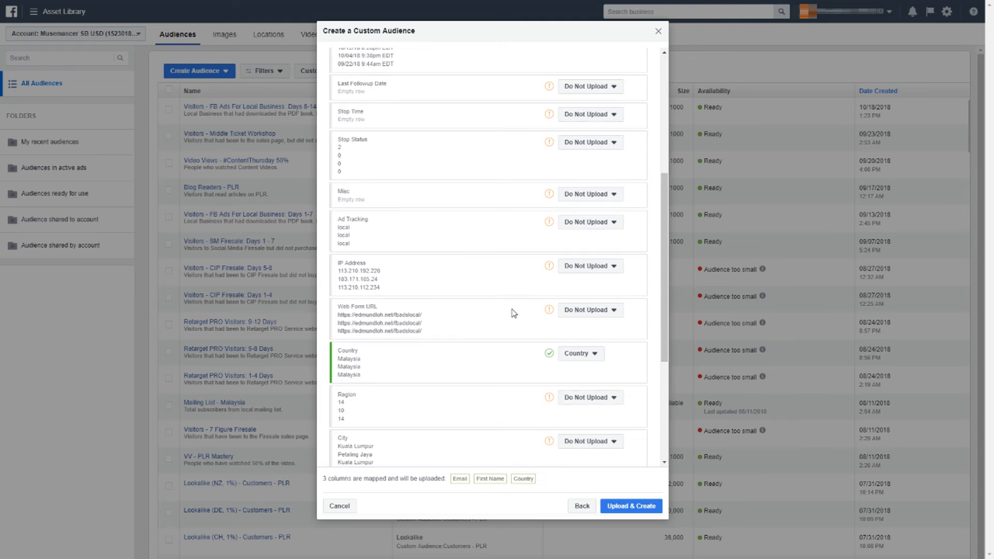
pyautogui.click(578, 267)
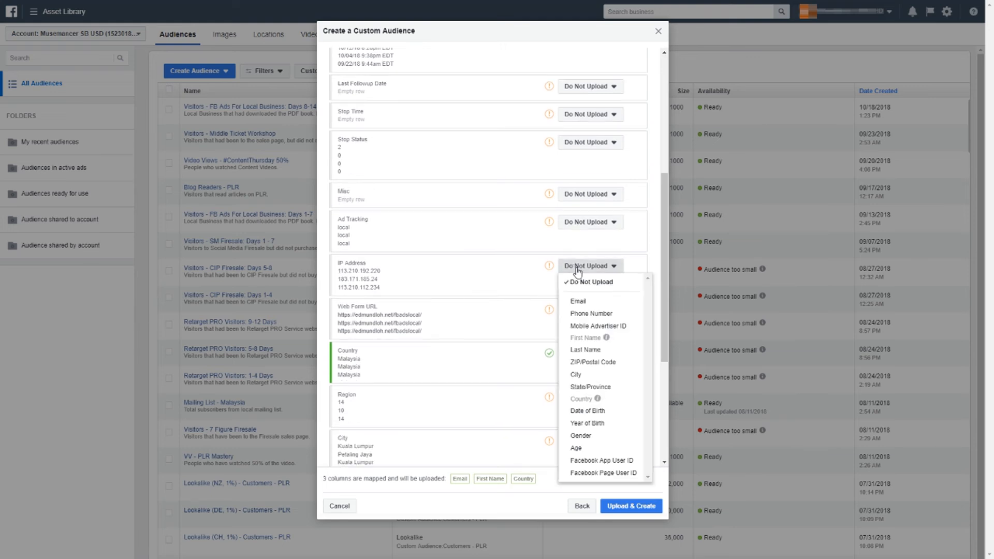
pyautogui.click(468, 275)
pyautogui.click(583, 310)
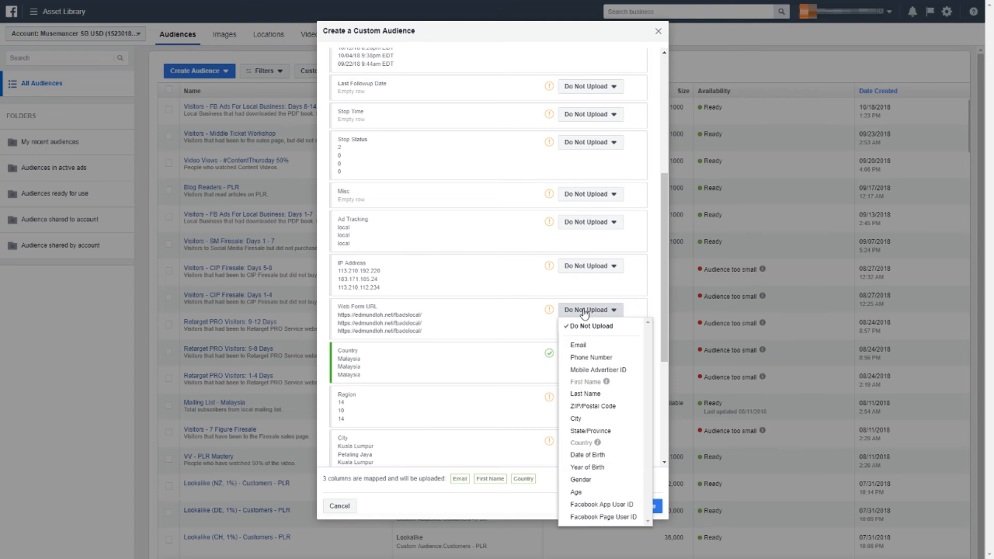
pyautogui.click(528, 361)
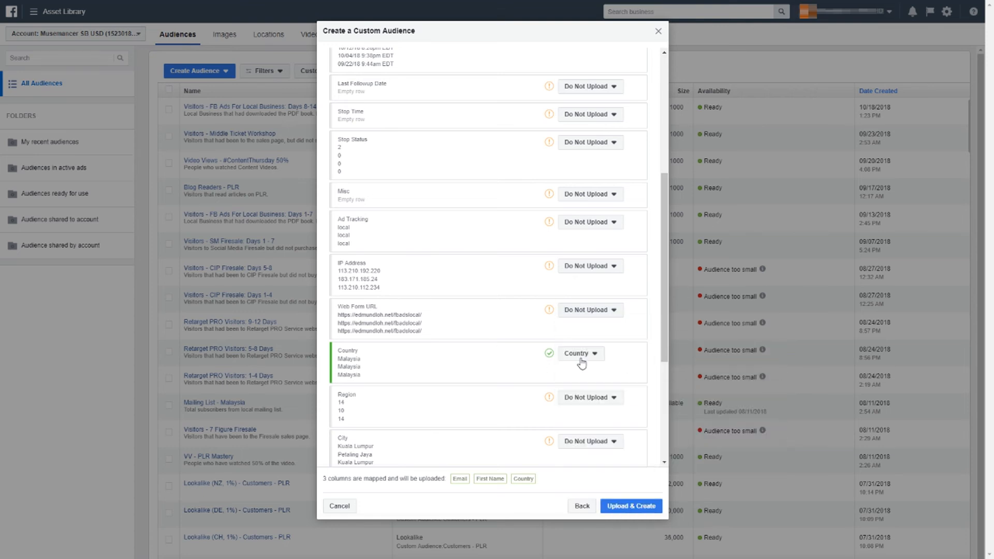
# Step: Map the City column to City and the Postal Code column to ZIP/Postal Code
pyautogui.scroll(-2, 583, 357)
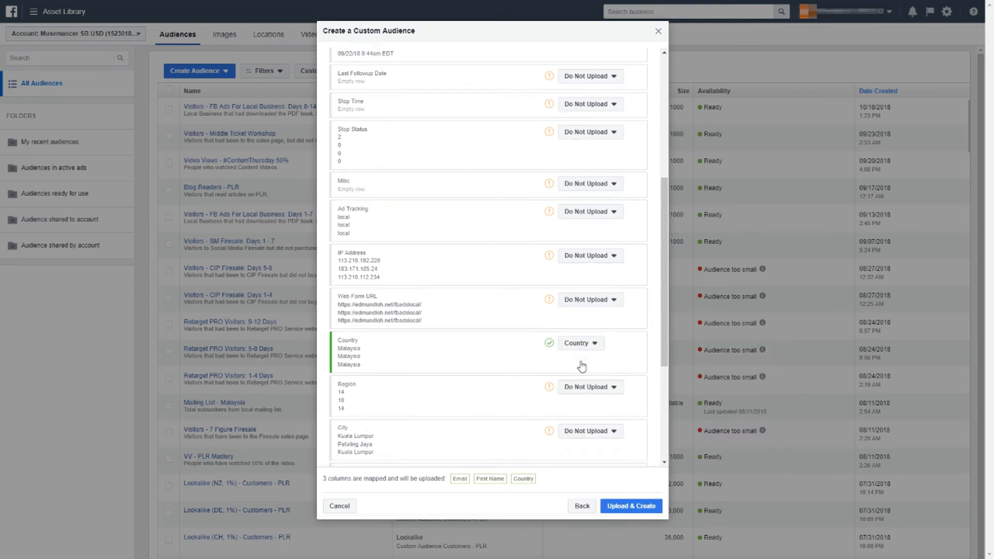
pyautogui.click(561, 343)
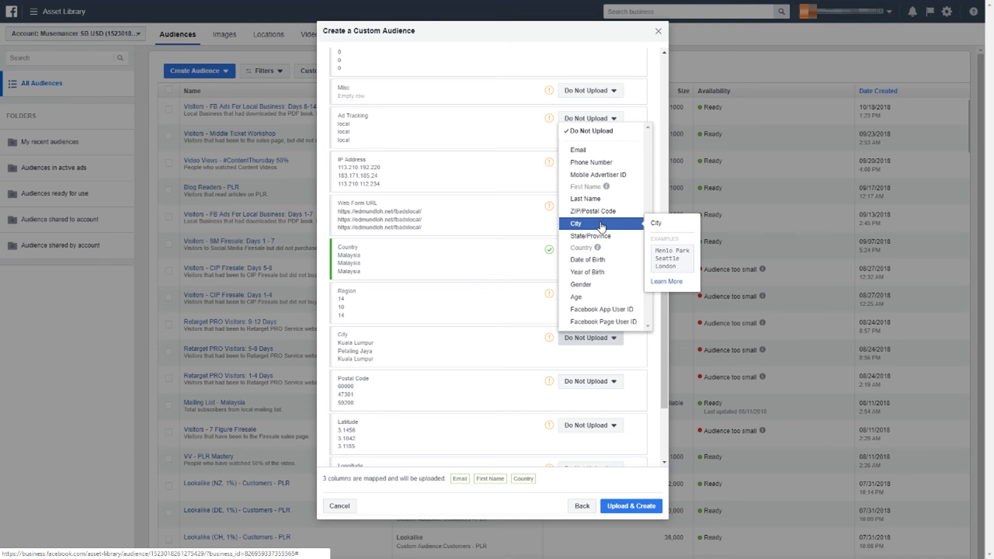
pyautogui.click(600, 226)
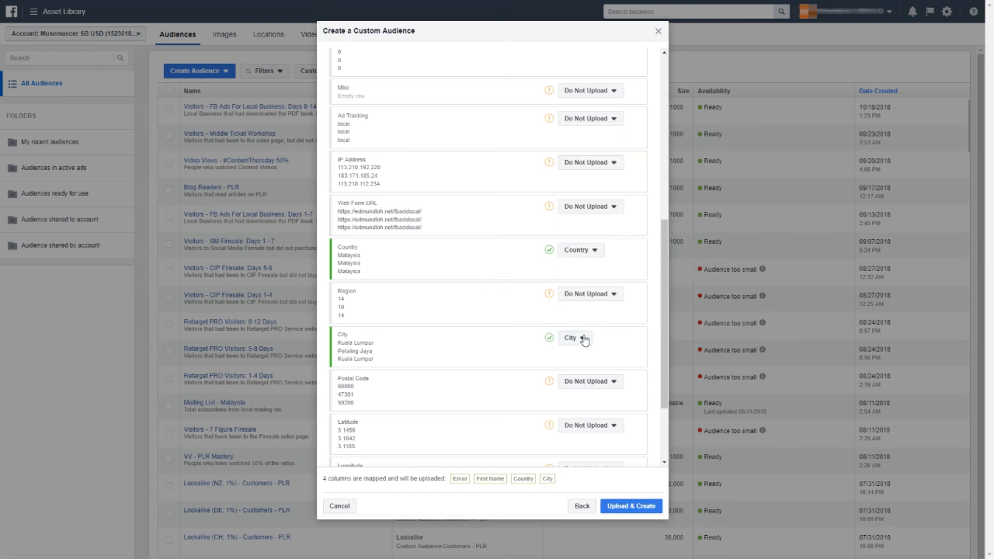
pyautogui.scroll(-2, 510, 327)
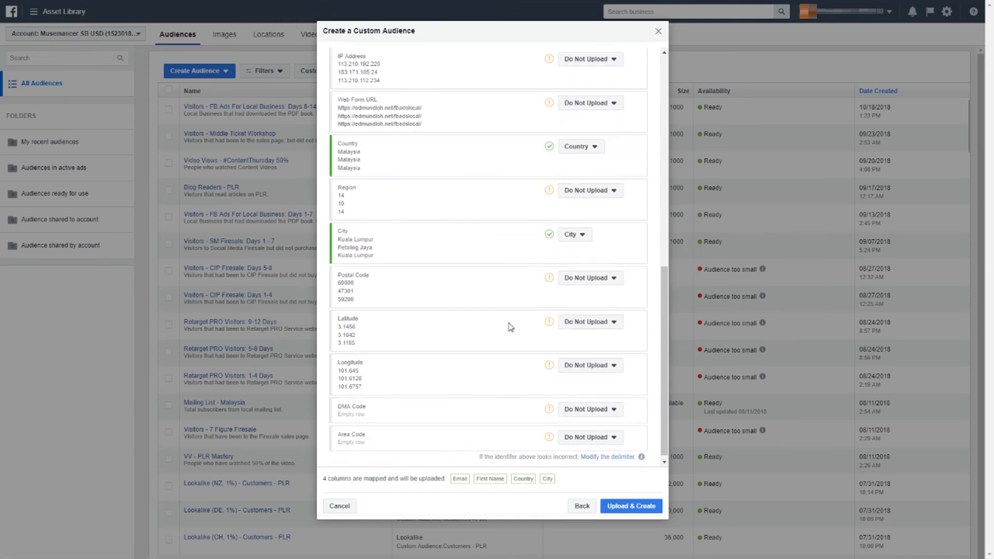
pyautogui.click(579, 278)
pyautogui.click(593, 374)
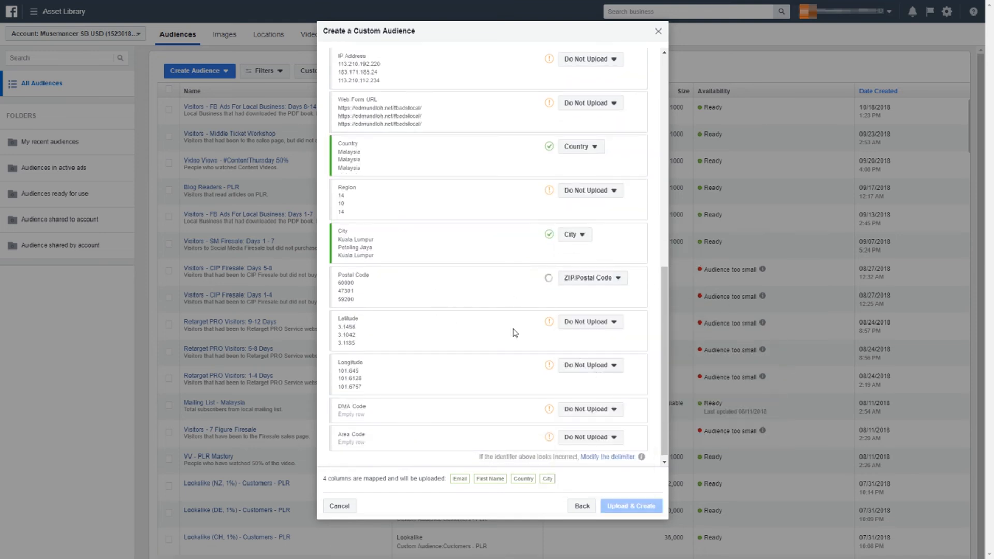
# Step: Review the column mappings, then upload the customer data and create the audience
pyautogui.scroll(-1, 481, 331)
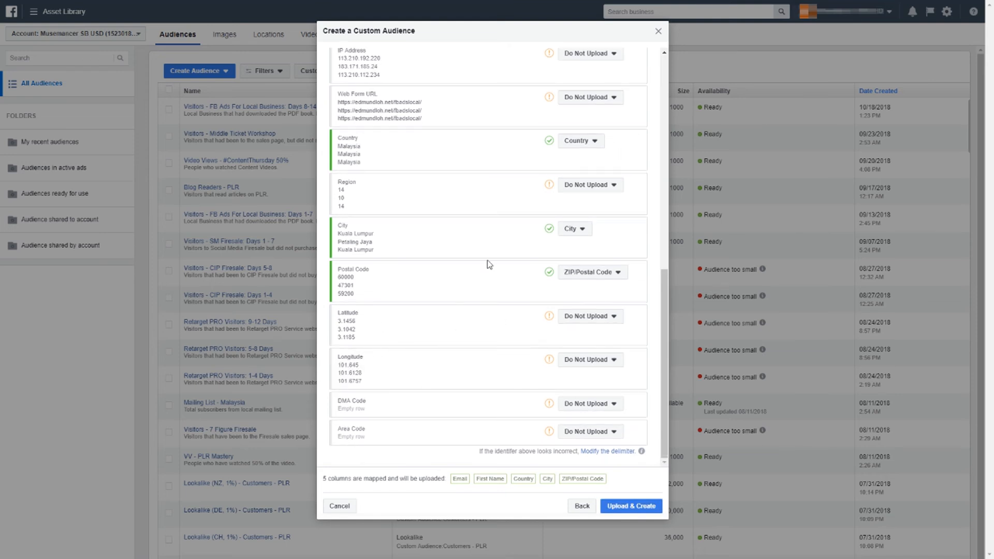
pyautogui.scroll(6, 588, 293)
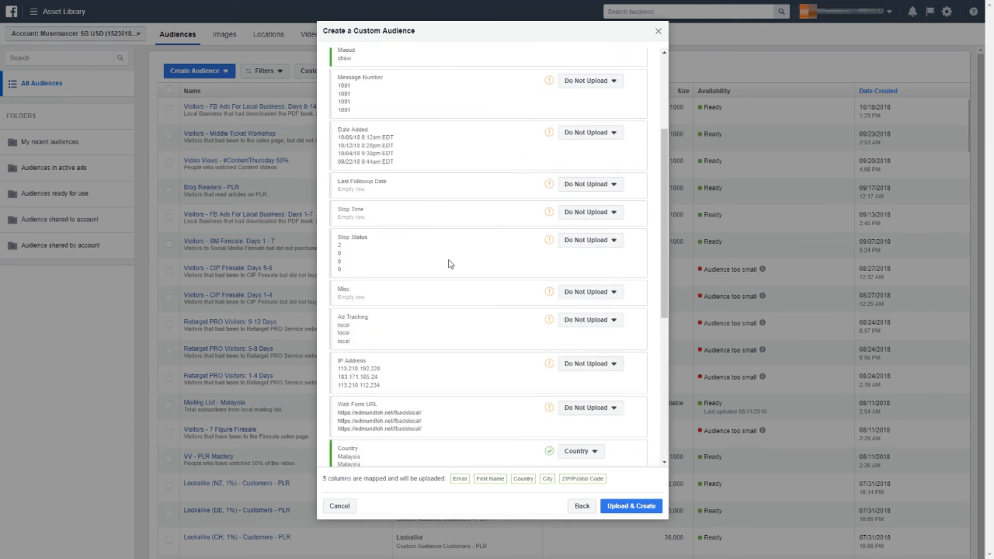
pyautogui.scroll(-6, 595, 288)
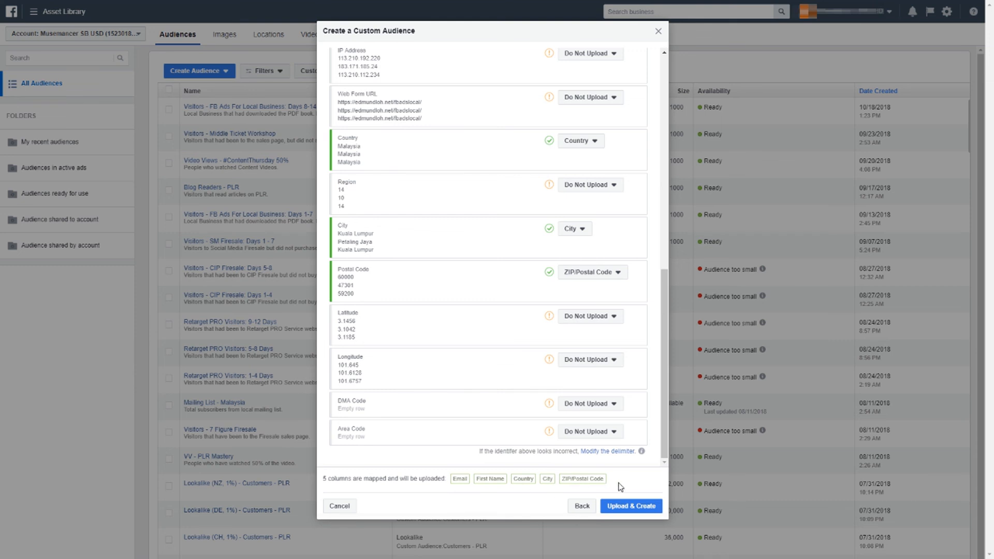
pyautogui.click(626, 508)
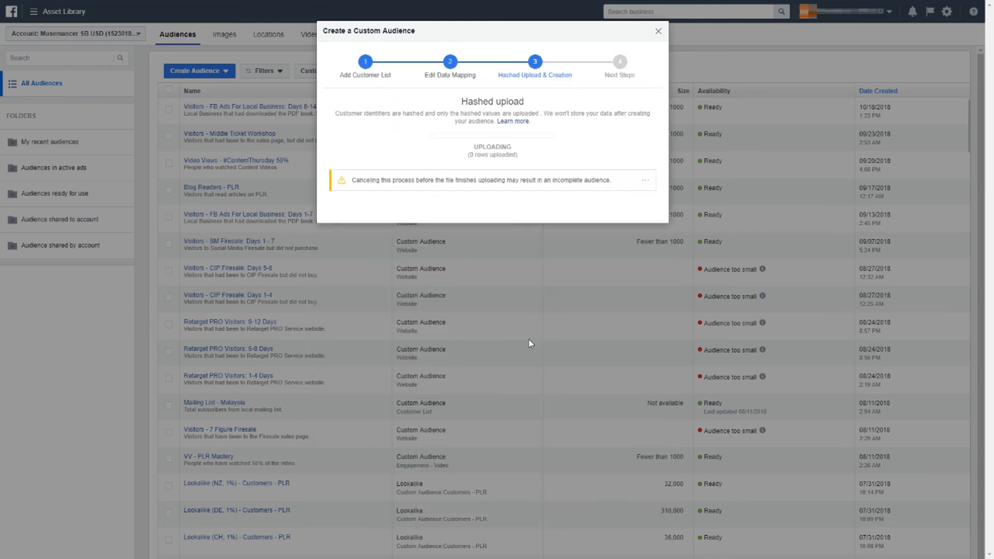